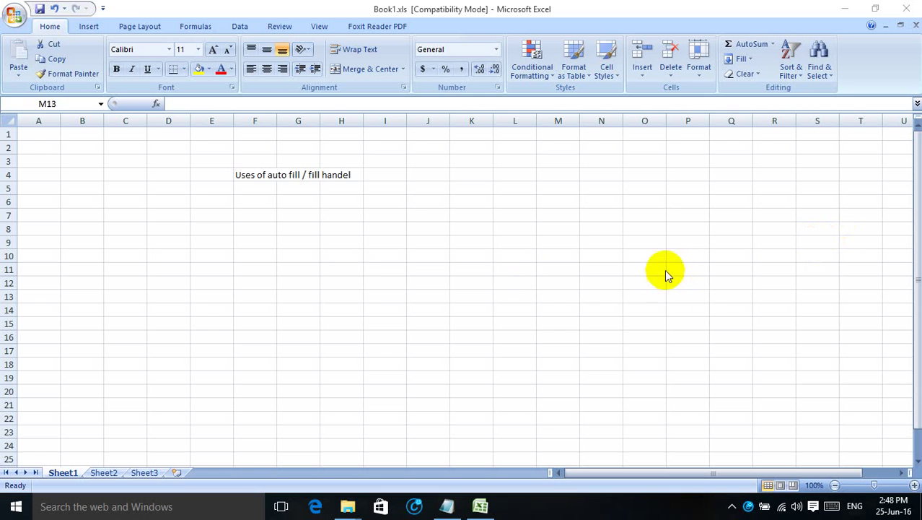
- Replace the F4 title text with 'how to use auto fill / fill handel in microsoft excel'
double_click(240, 175)
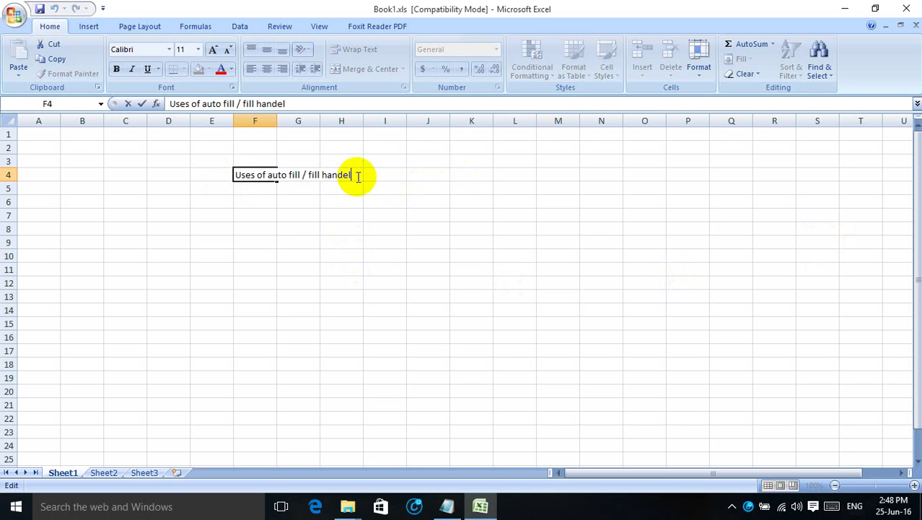
drag(357, 175, 180, 172)
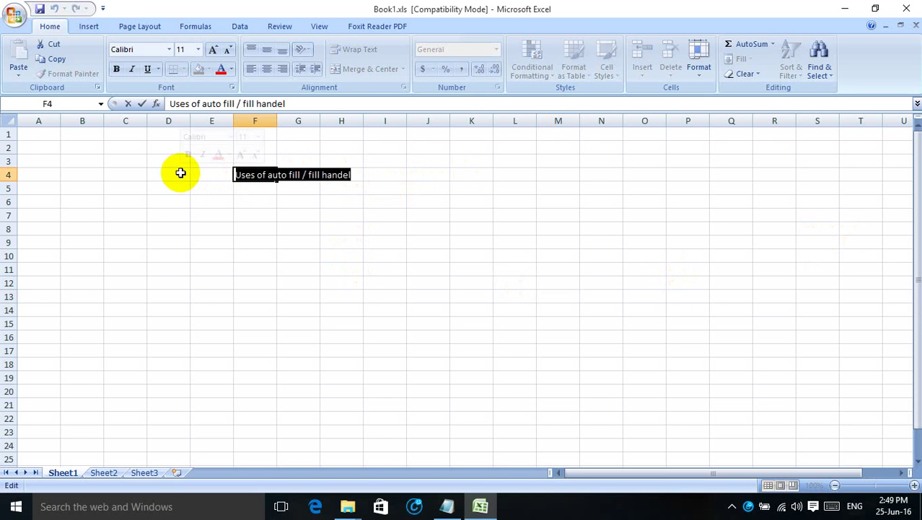
key(Delete)
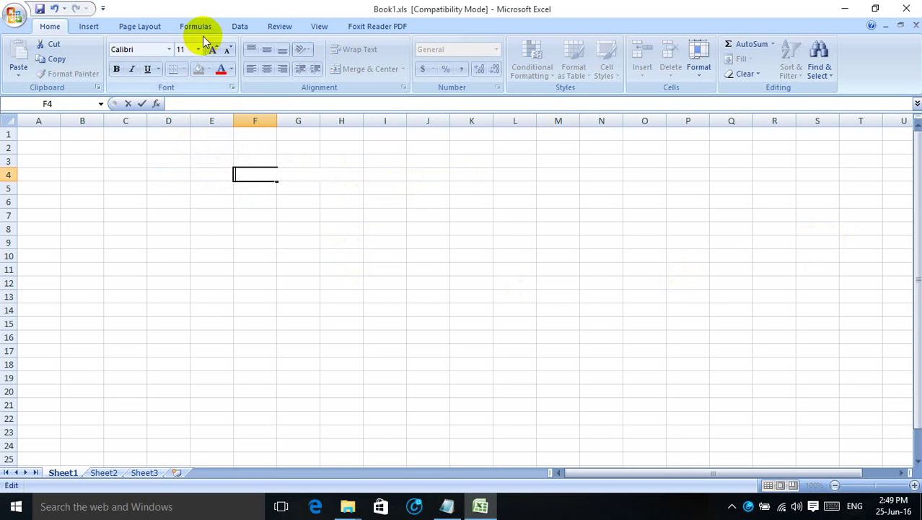
click(199, 52)
click(182, 122)
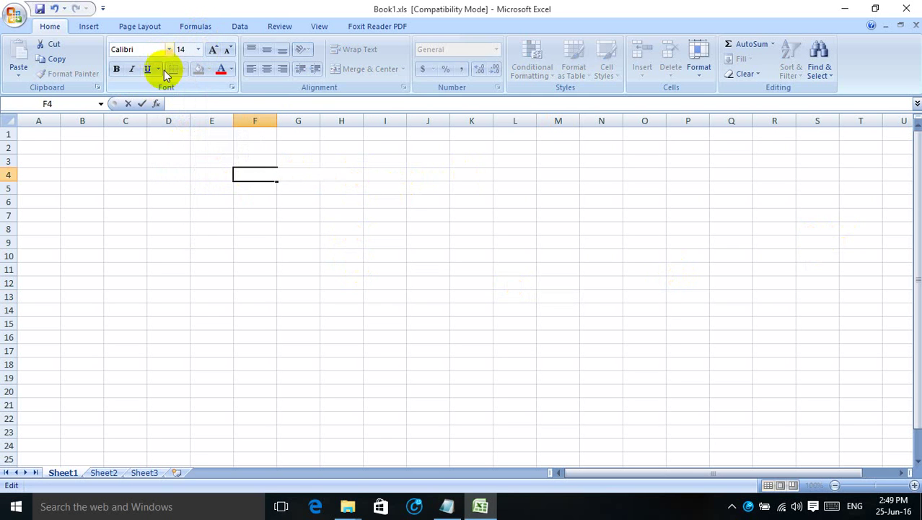
click(259, 174)
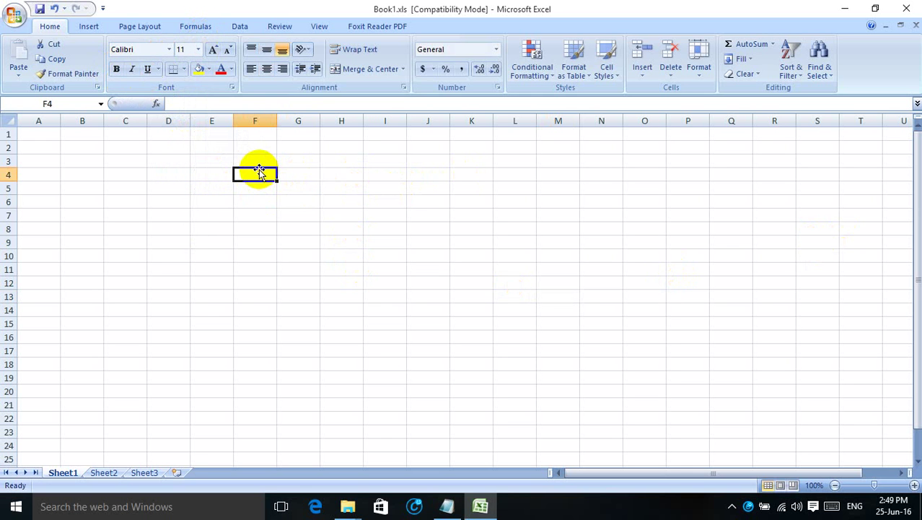
text(h)
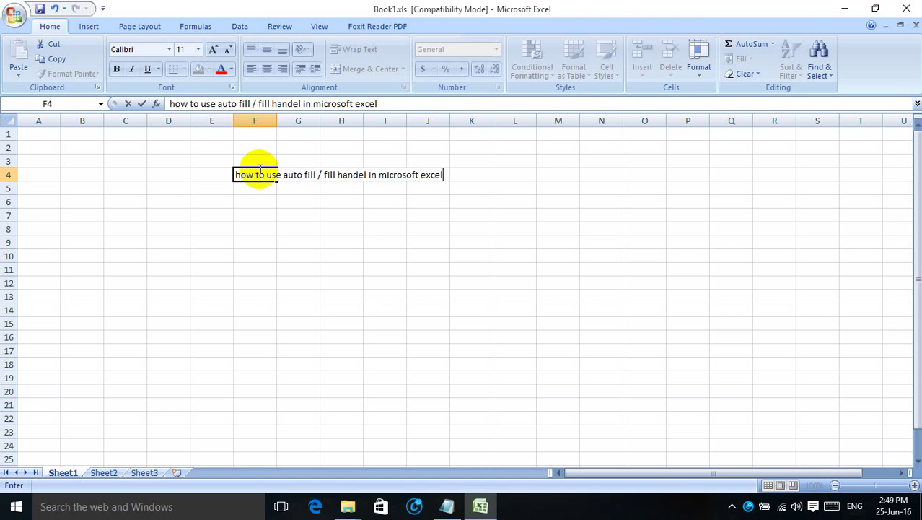
key(Return)
- Enlarge the F4 title to font size 20
click(259, 169)
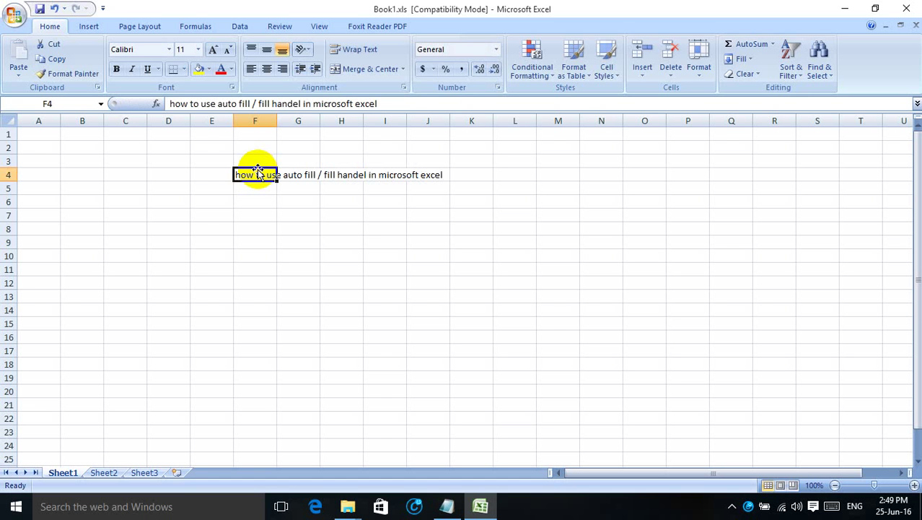
click(197, 50)
click(174, 159)
click(310, 209)
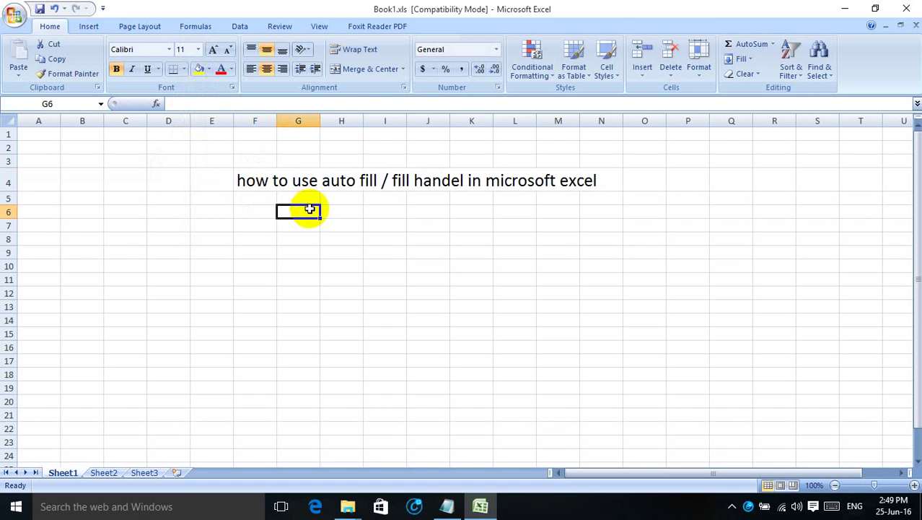
- Enter 1 in F6 and select F6 down to F15
click(255, 211)
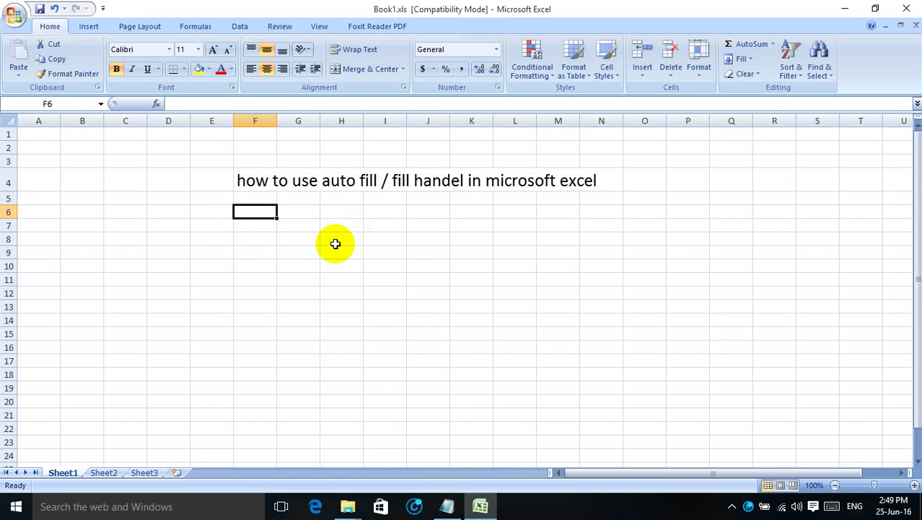
text(1)
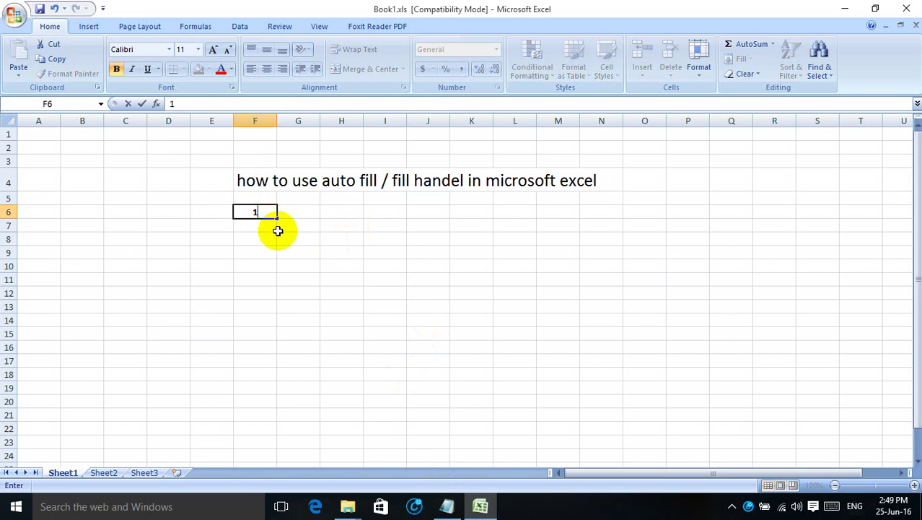
key(Return)
drag(263, 210, 267, 375)
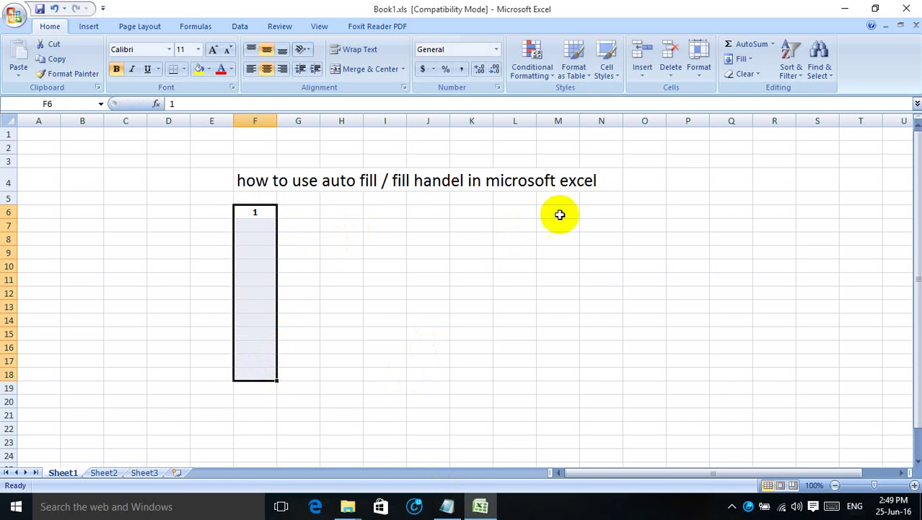
- Fill the selection as a linear column series with step 1 and stop value 10
click(744, 59)
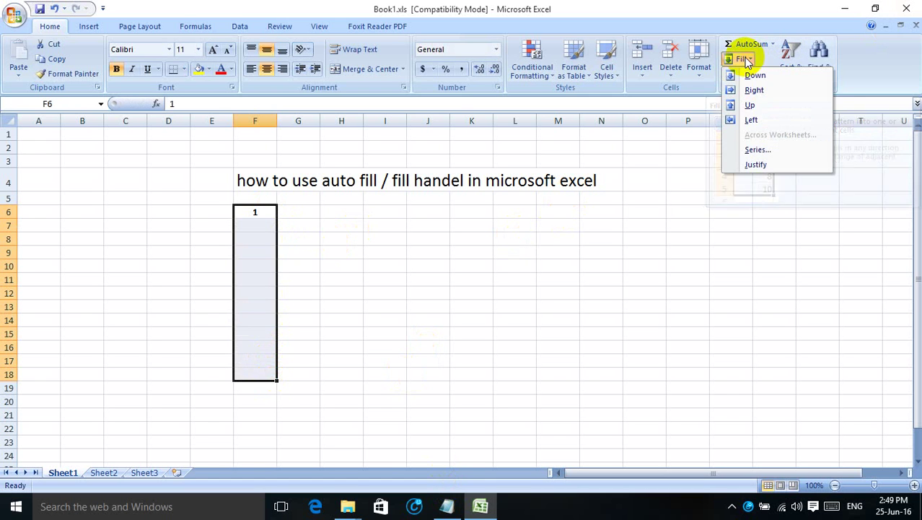
click(757, 150)
text(10)
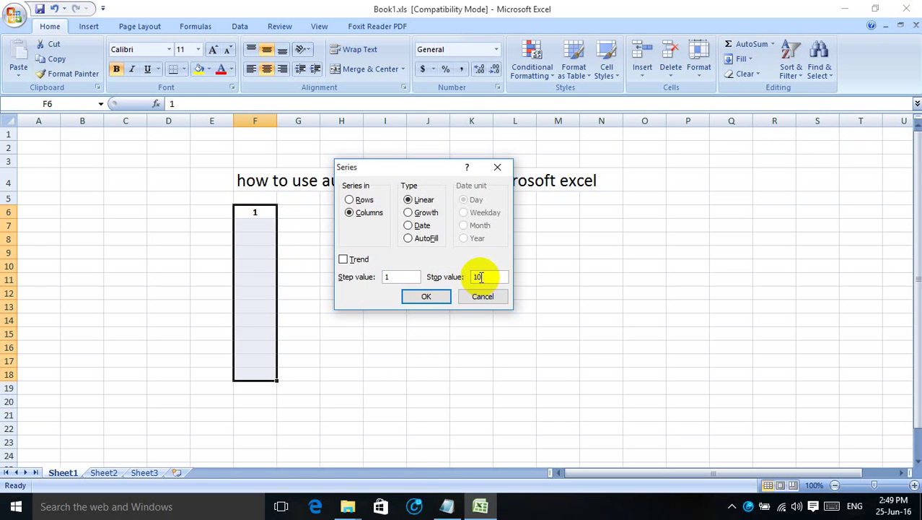
click(427, 296)
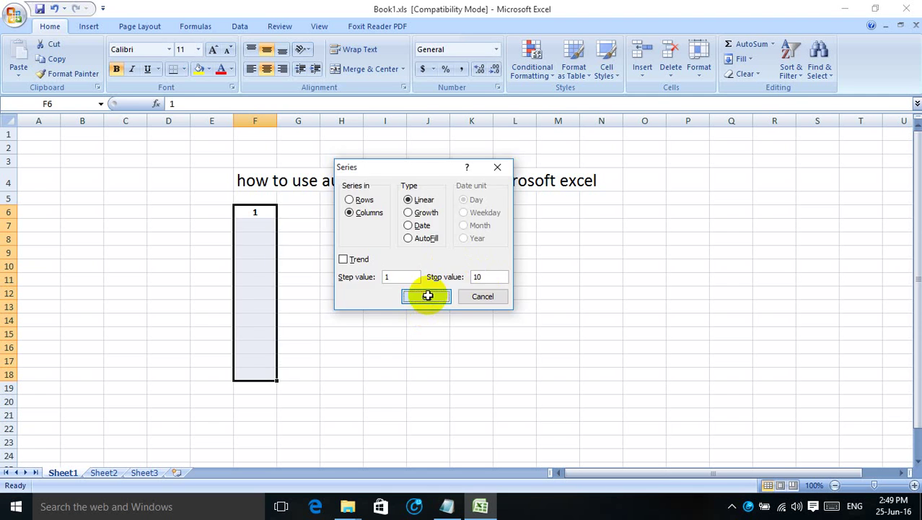
click(255, 333)
mouse_move(256, 212)
mouse_down()
mouse_move(269, 252)
mouse_move(270, 332)
mouse_up()
click(270, 332)
- Enter 2 in G6 and select G6 through G15
click(302, 220)
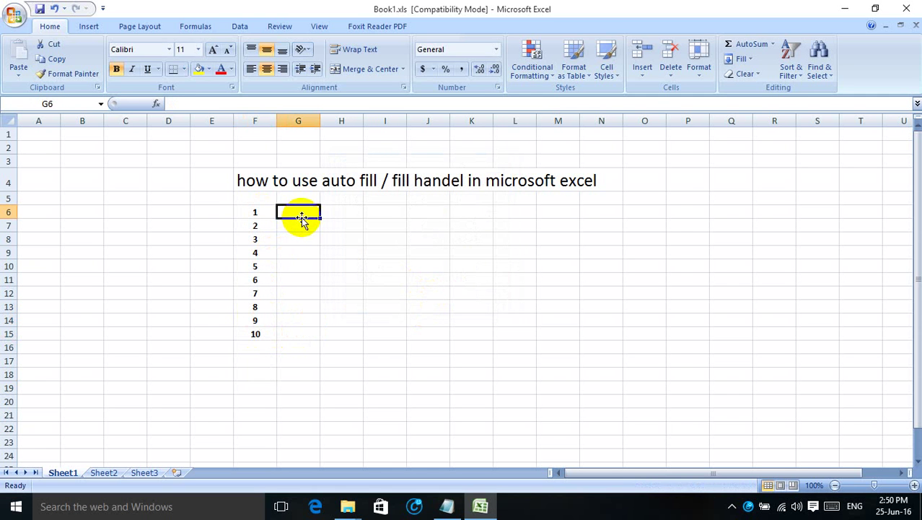
text(2)
key(Return)
drag(307, 209, 303, 327)
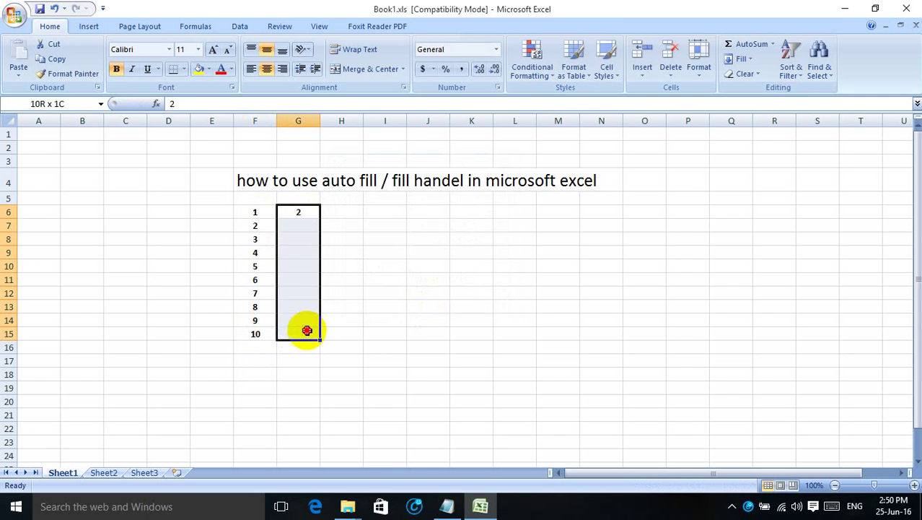
- Fill G6:G15 as a series with step value 2, giving 2 to 20
click(742, 60)
click(756, 149)
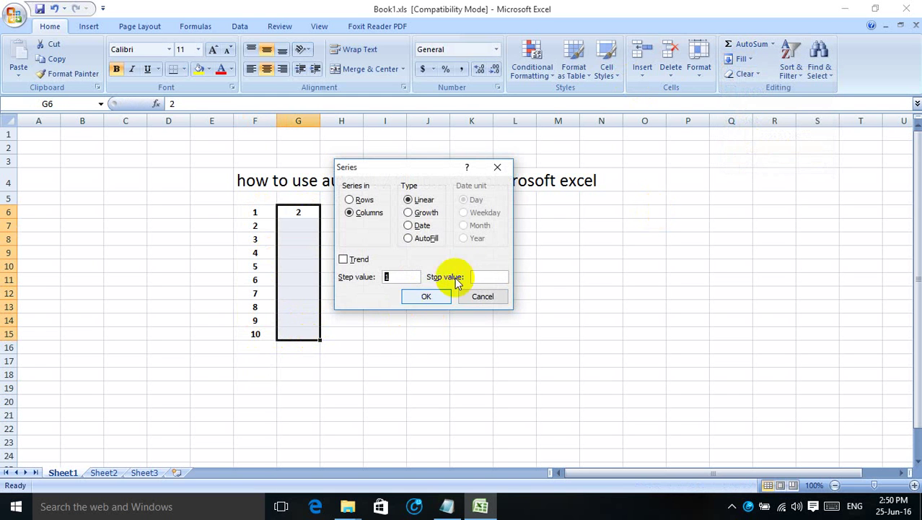
drag(408, 273, 359, 275)
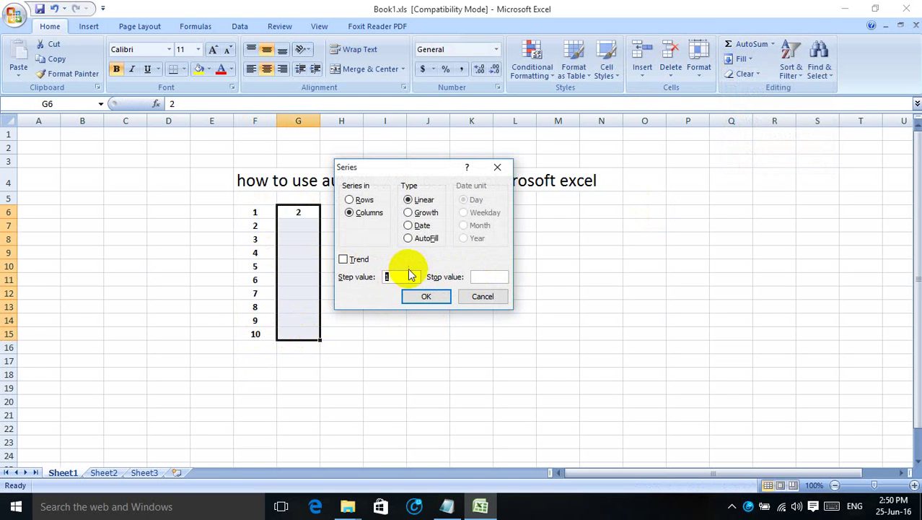
text(20)
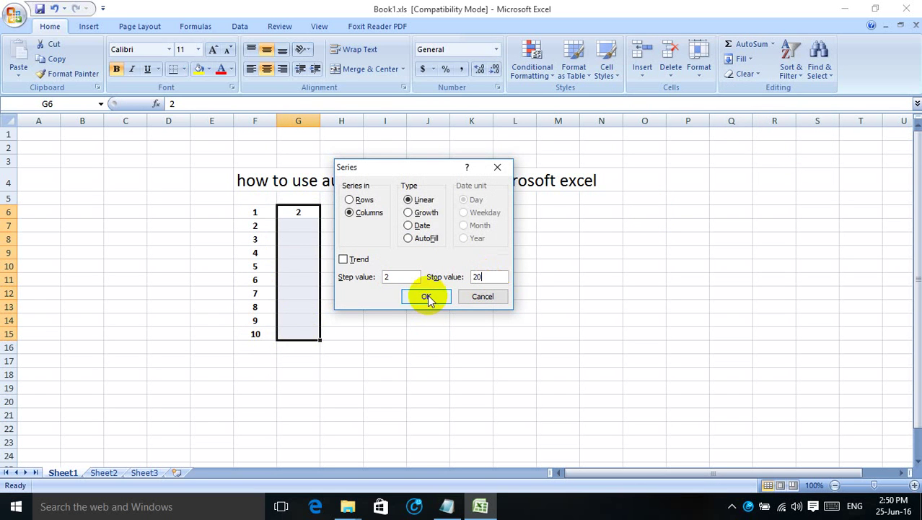
click(426, 296)
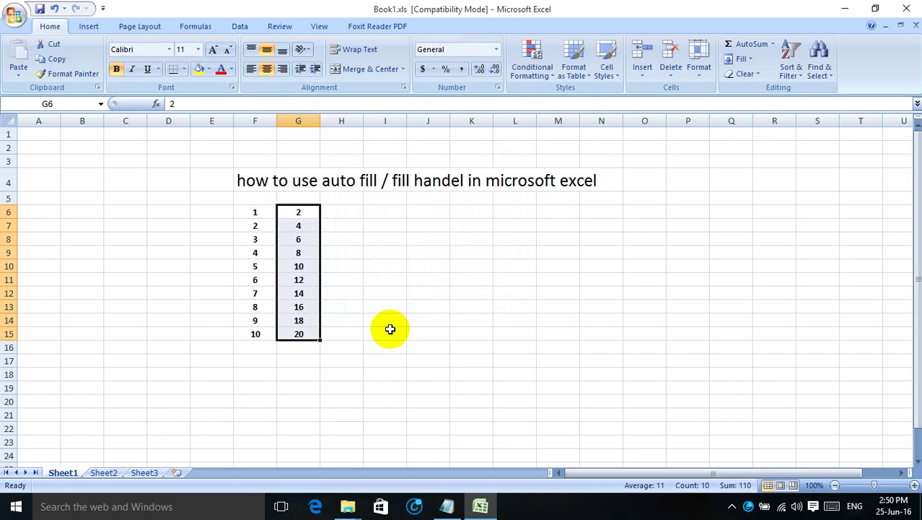
click(385, 330)
click(301, 214)
drag(306, 226, 305, 324)
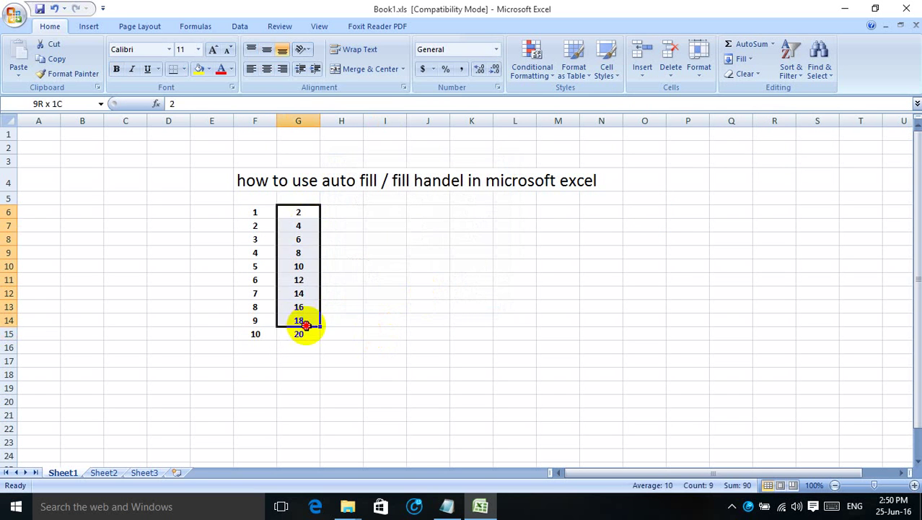
click(366, 318)
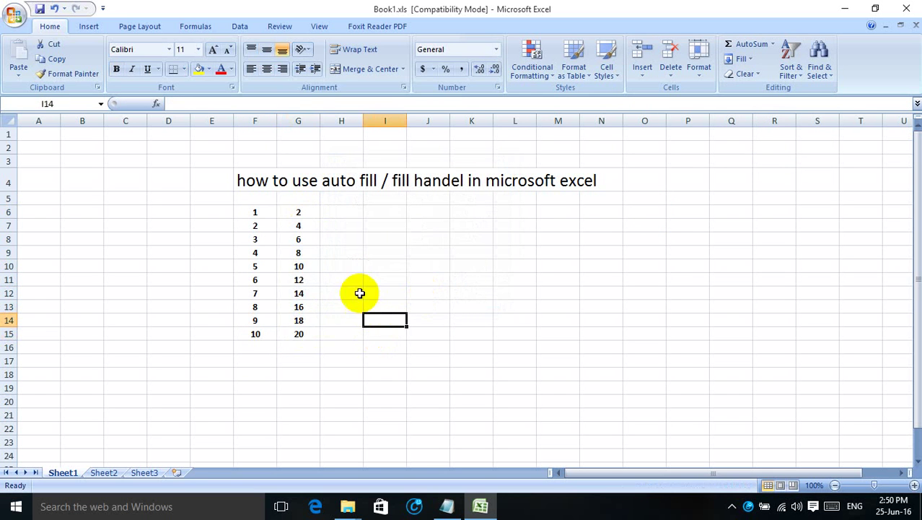
- Enter 3 in H6 and select H6 through H15
click(344, 213)
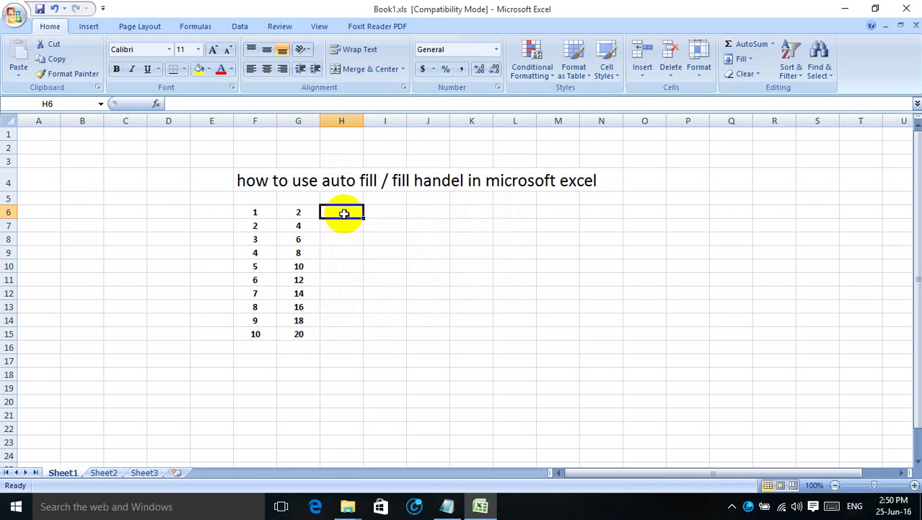
text(3)
key(Return)
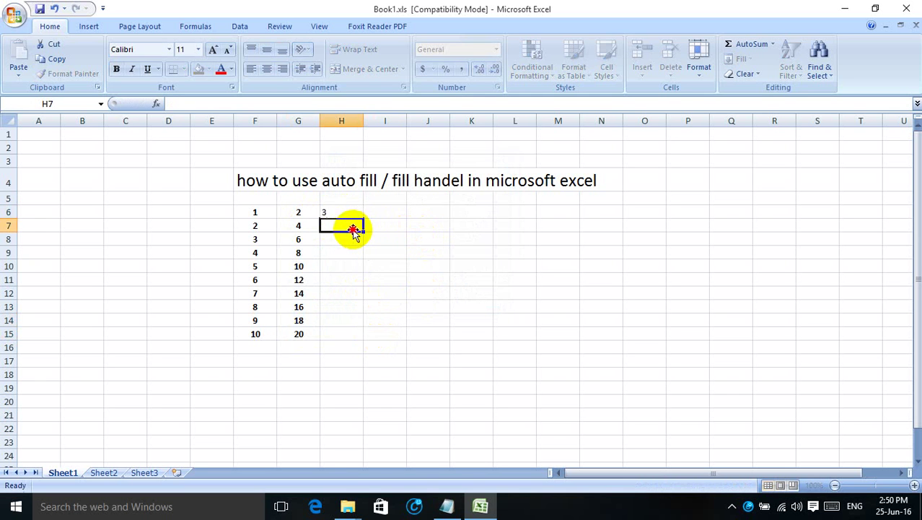
click(357, 212)
drag(363, 217, 353, 339)
- Fill H6:H15 as a series with step value 3 and stop value 30
click(749, 59)
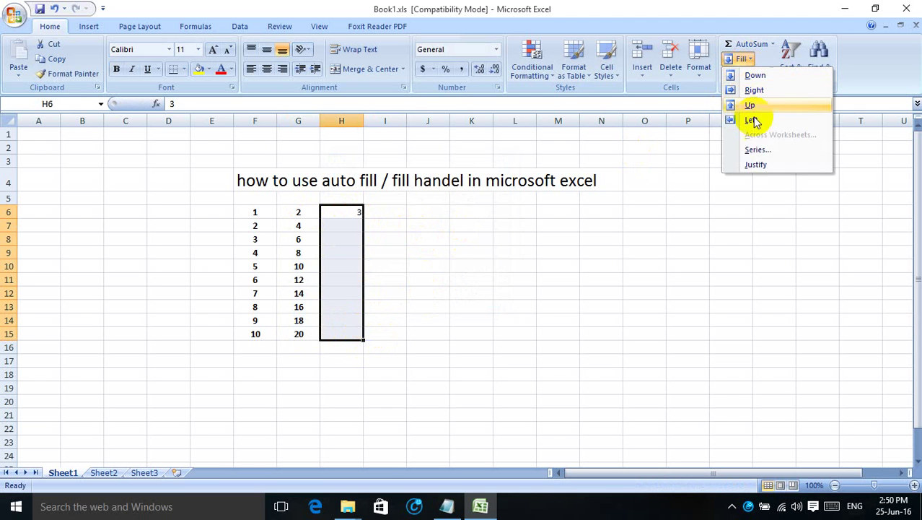
click(756, 149)
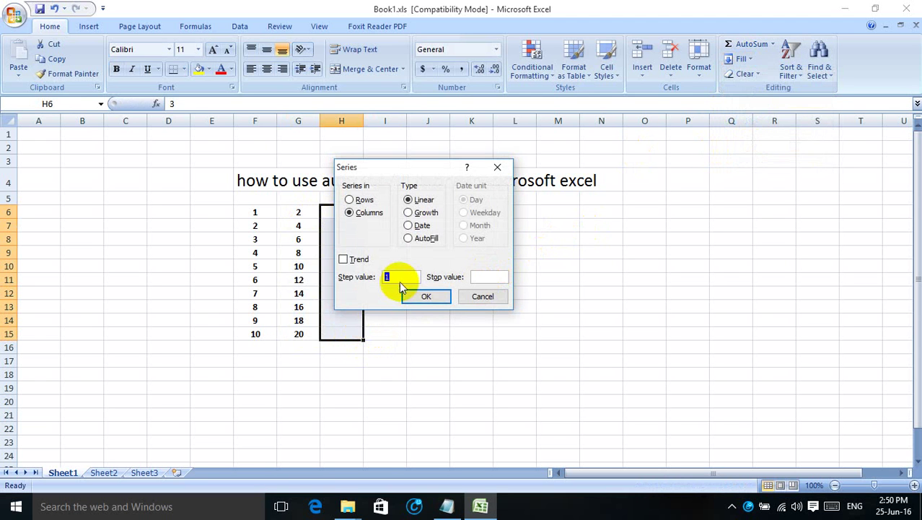
double_click(419, 276)
text(3)
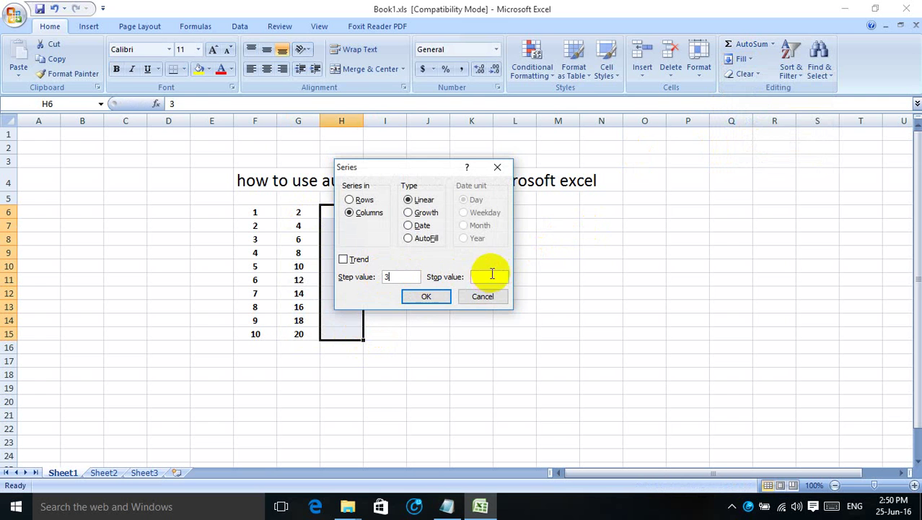
click(431, 167)
drag(431, 169, 464, 172)
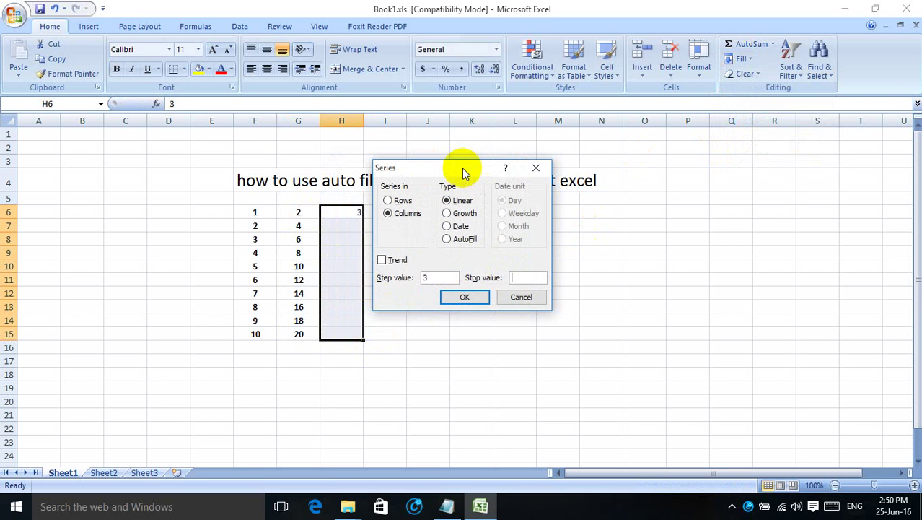
key(Tab)
text(30)
click(470, 297)
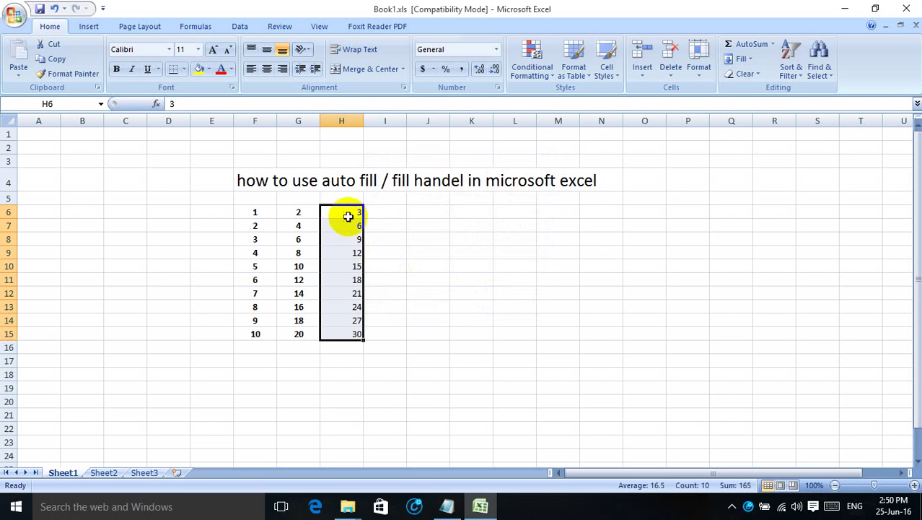
- Make H6:H15 bold, centred and middle-aligned
drag(346, 214, 355, 332)
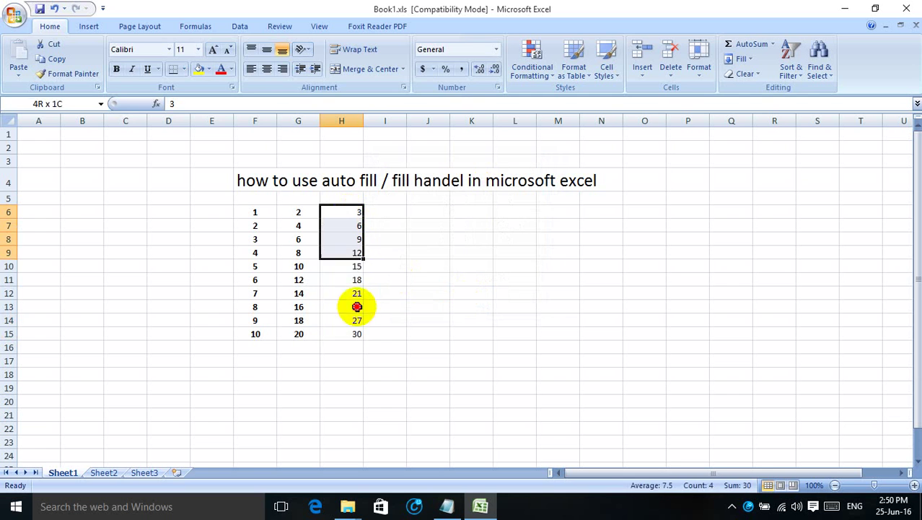
click(116, 68)
click(266, 69)
click(267, 49)
click(476, 266)
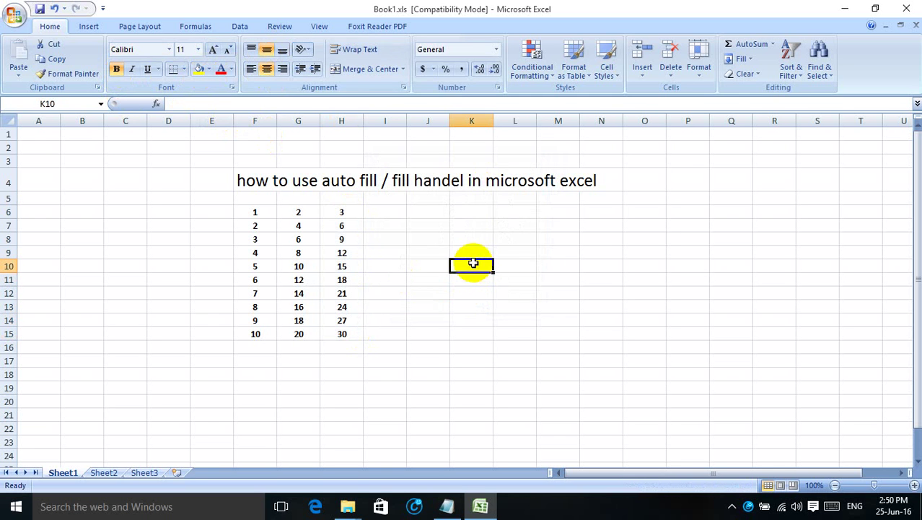
click(381, 308)
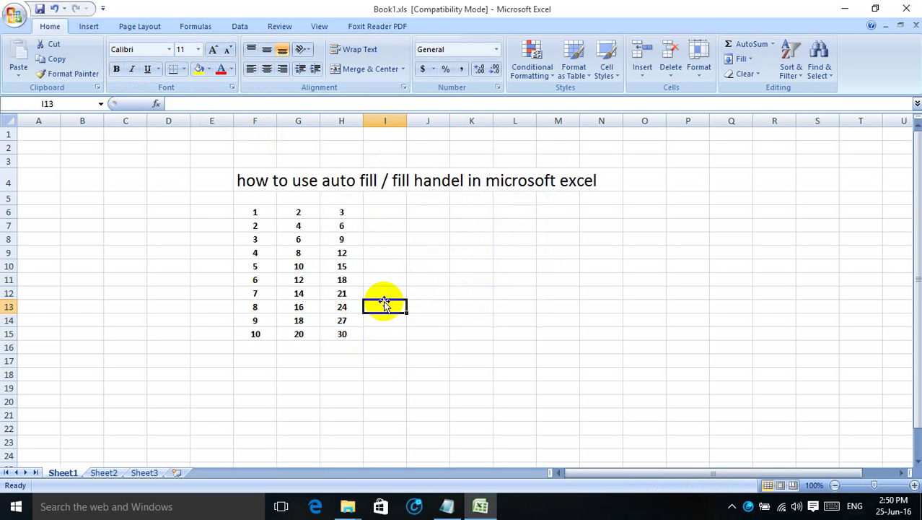
- Make the empty block I6:L15 bold, centred and middle-aligned
drag(386, 211, 519, 334)
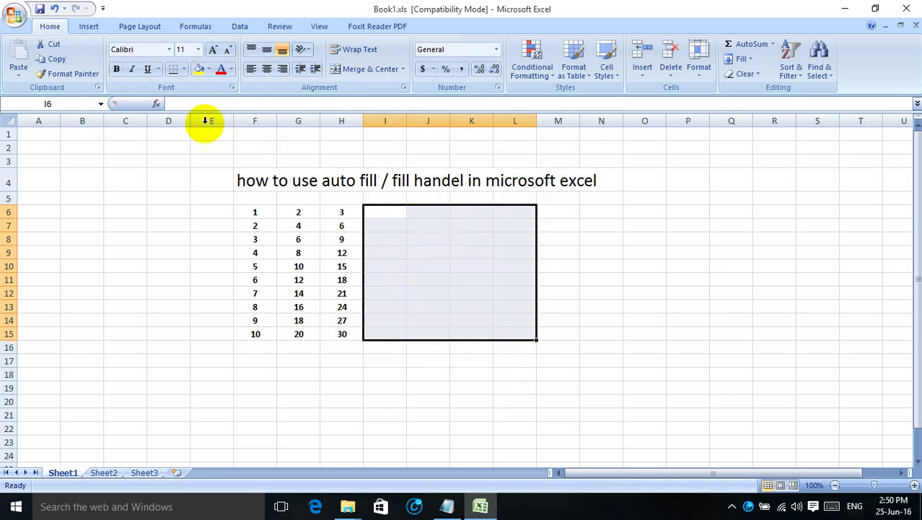
click(117, 69)
click(266, 68)
click(266, 49)
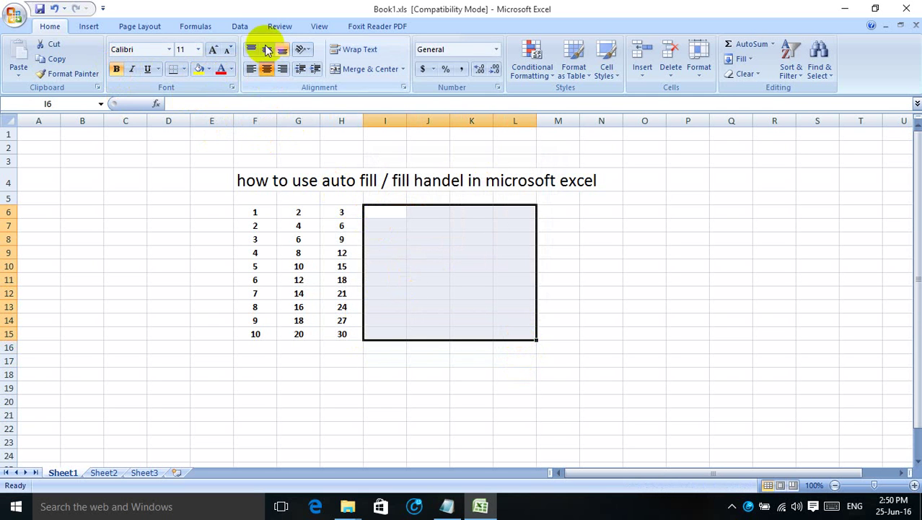
click(379, 239)
- Type 1 and 2 in I6:I7 and drag the fill handle down to I15
click(390, 213)
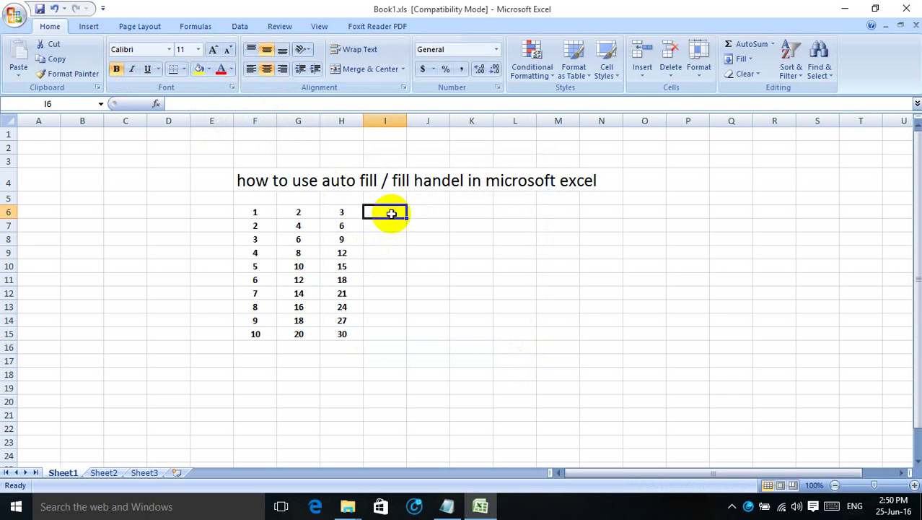
text(1)
click(399, 226)
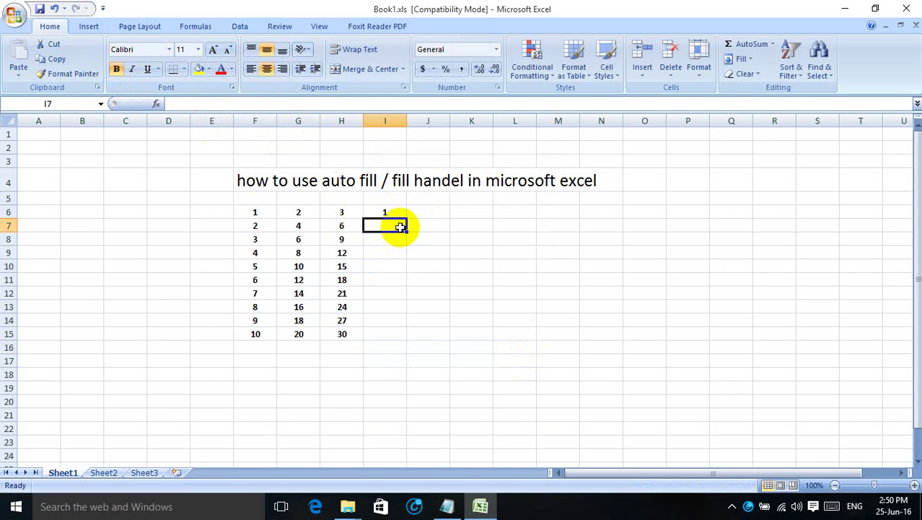
text(2)
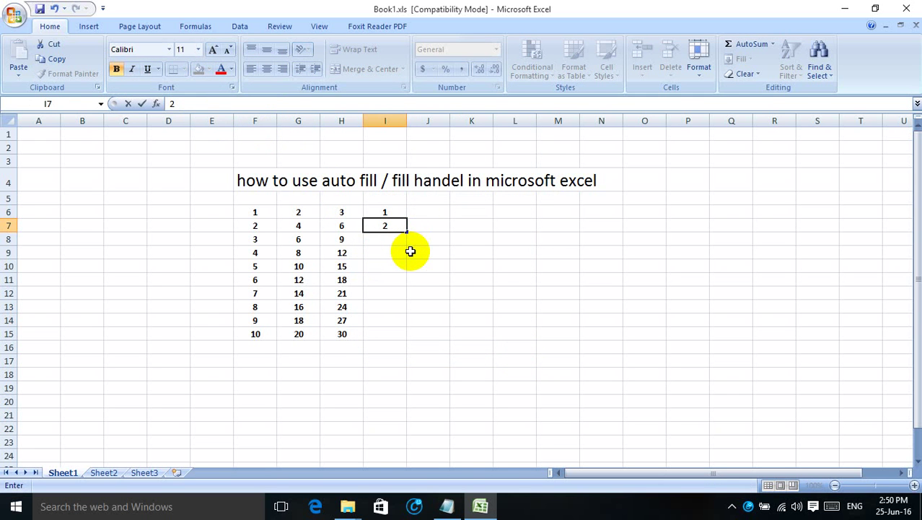
click(404, 252)
mouse_move(388, 210)
mouse_down()
mouse_move(400, 228)
mouse_move(409, 334)
mouse_up()
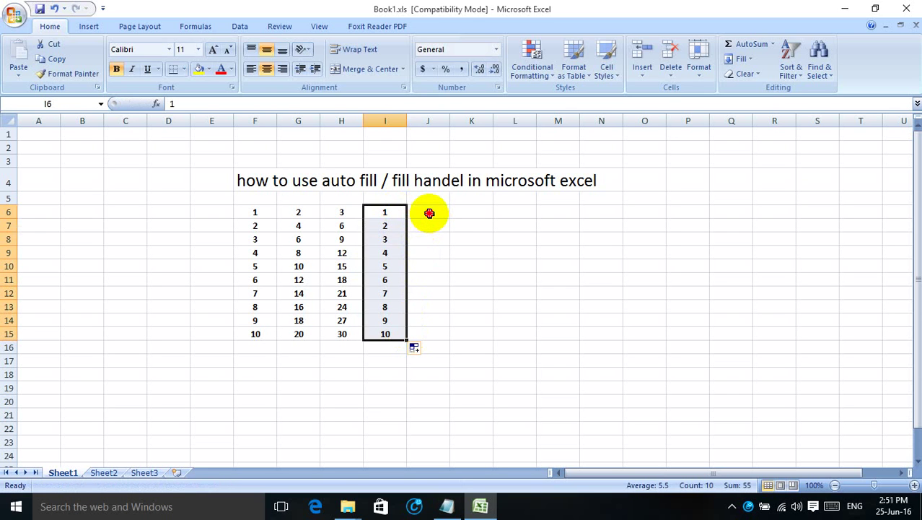
- Type 2 and 4 in J6:J7 and drag the series down to J15
click(432, 213)
text(2)
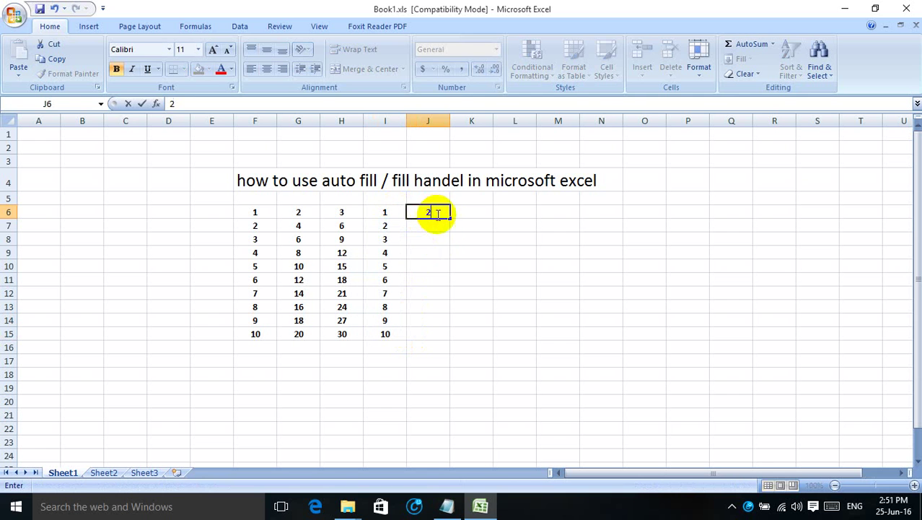
click(435, 227)
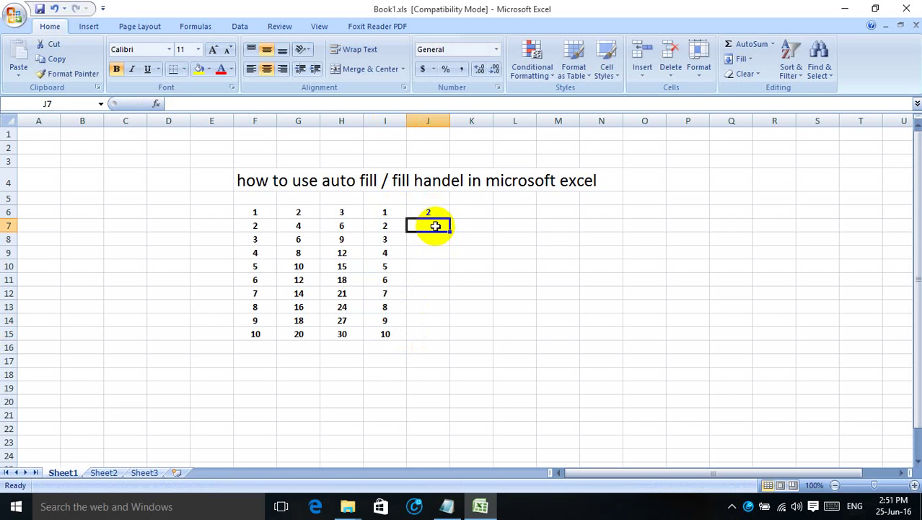
text(4)
key(Return)
drag(432, 211, 443, 335)
- Type 3 and 6 in K6:K7 and fill K8:K15 up to 30
click(473, 213)
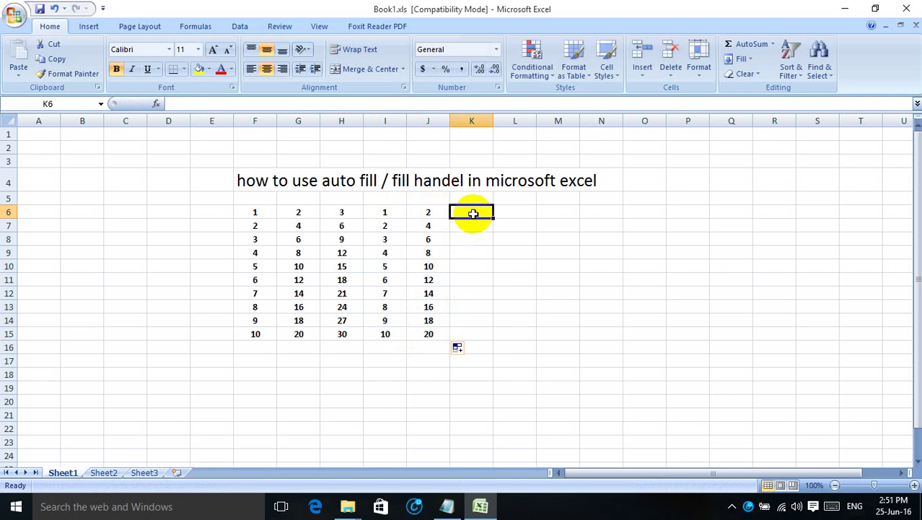
text(3)
key(Return)
text(4)
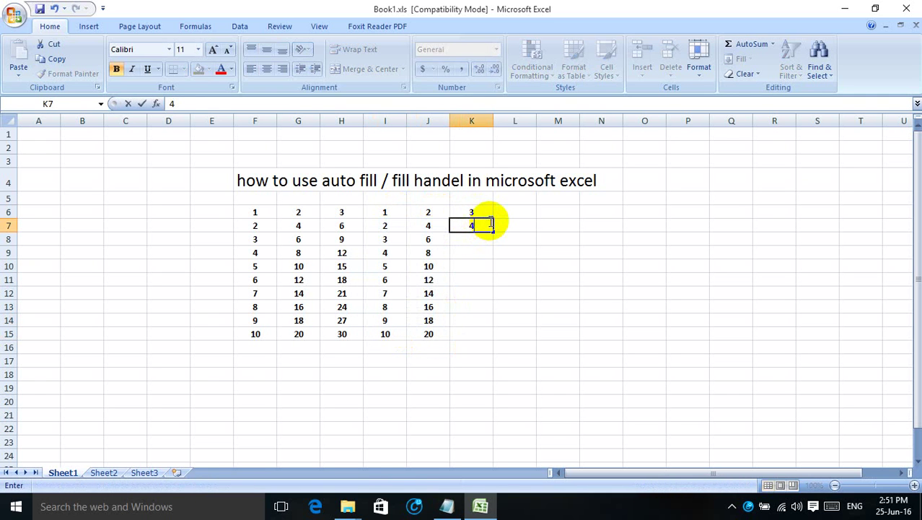
mouse_move(456, 226)
mouse_down()
mouse_move(493, 228)
mouse_move(476, 226)
mouse_move(489, 336)
mouse_up()
text(6)
click(498, 234)
click(470, 349)
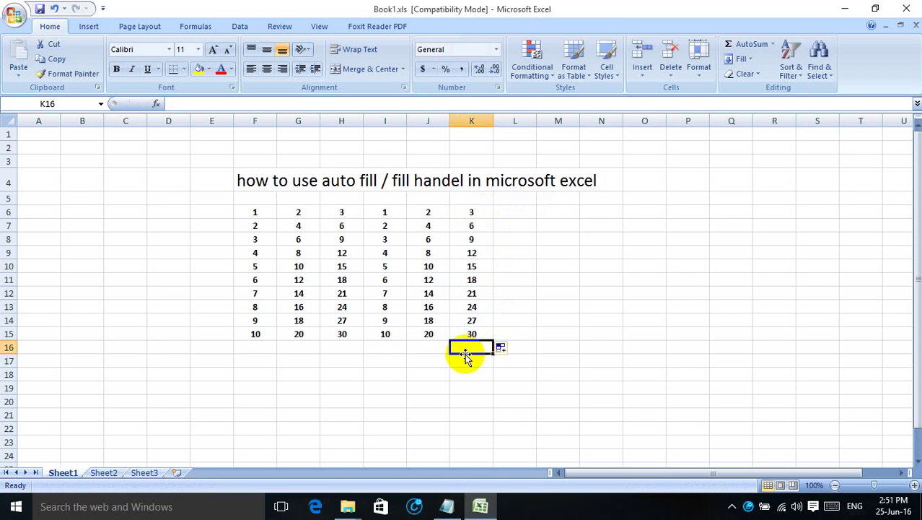
click(254, 213)
- Clear all numbers from the table F6:L15
drag(281, 244, 527, 334)
key(Delete)
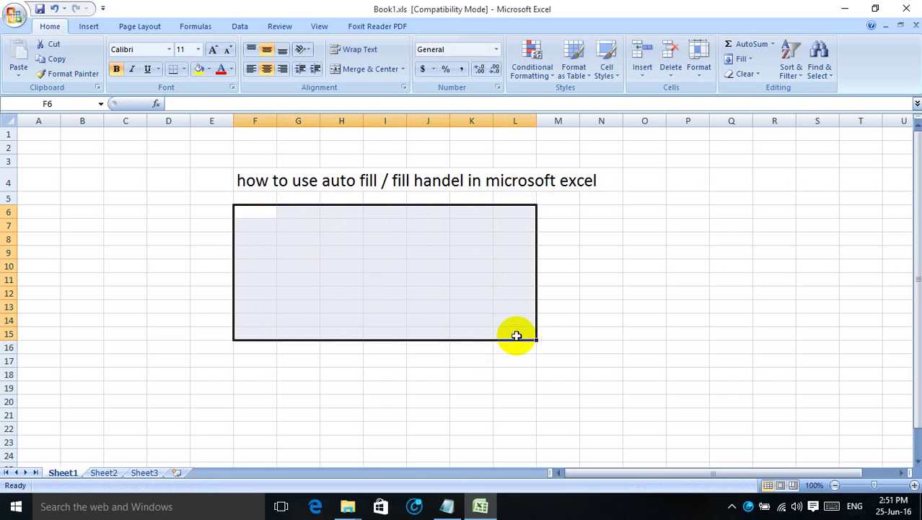
click(516, 336)
- Type 2 and 4 in F6:F7 and drag the series down to F15
click(260, 213)
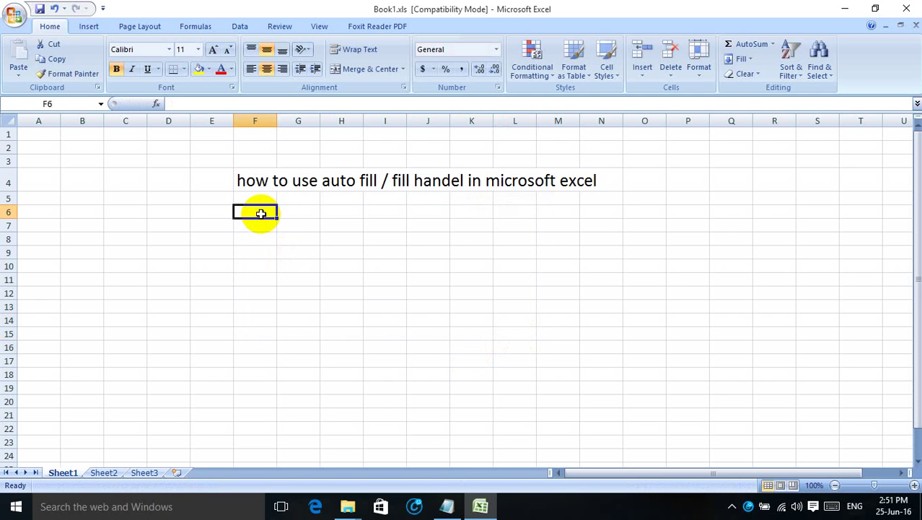
text(2)
key(Return)
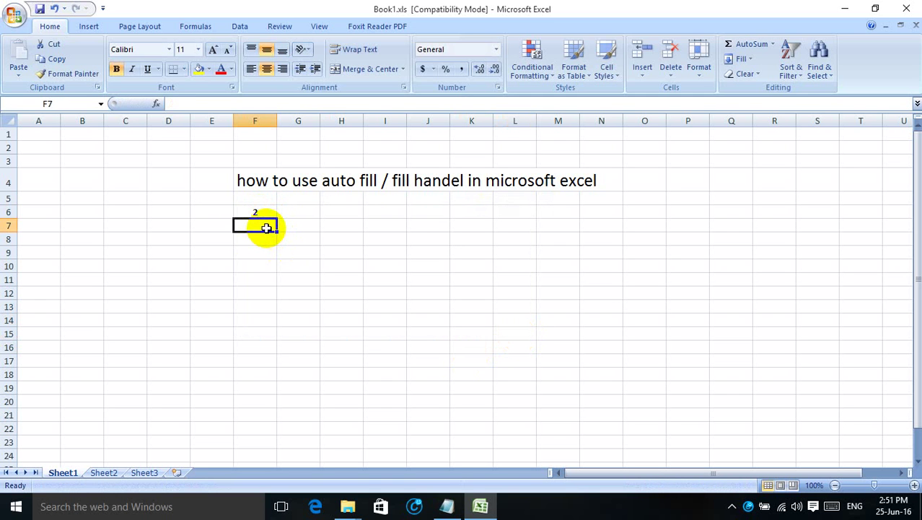
text(4)
key(Return)
mouse_move(261, 214)
mouse_down()
mouse_move(273, 234)
mouse_move(279, 334)
mouse_up()
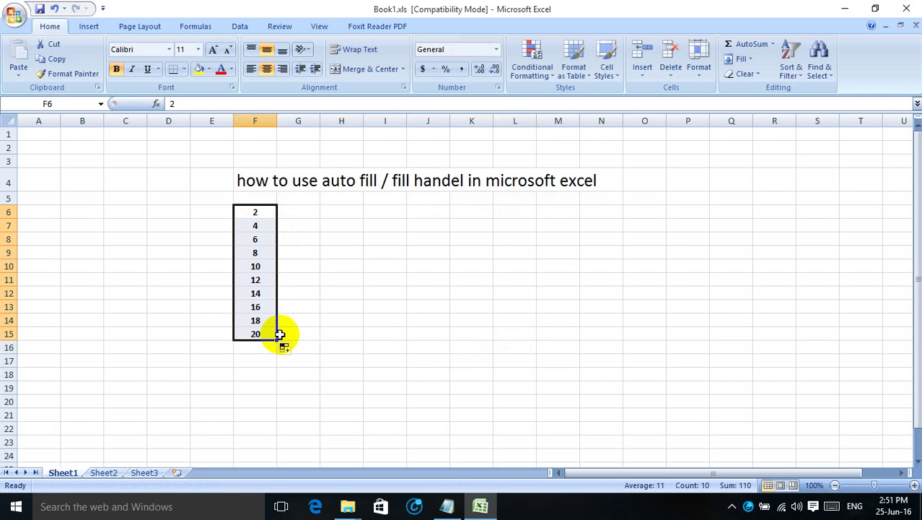
- Type 3 and 6 in H6:H7 to start the 3–30 series in column H
click(356, 210)
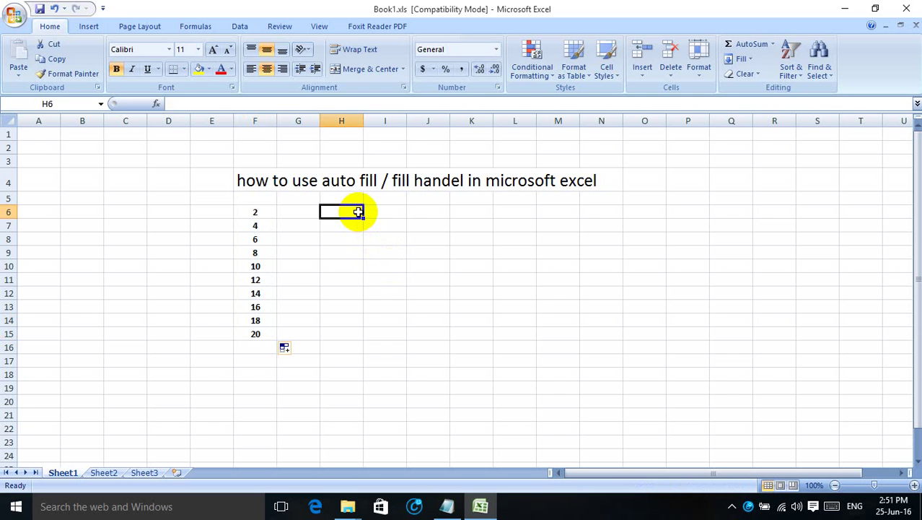
text(3)
key(Return)
text(4)
mouse_move(358, 225)
mouse_down()
mouse_move(314, 225)
mouse_move(350, 228)
mouse_move(369, 345)
mouse_up()
text(6)
key(Return)
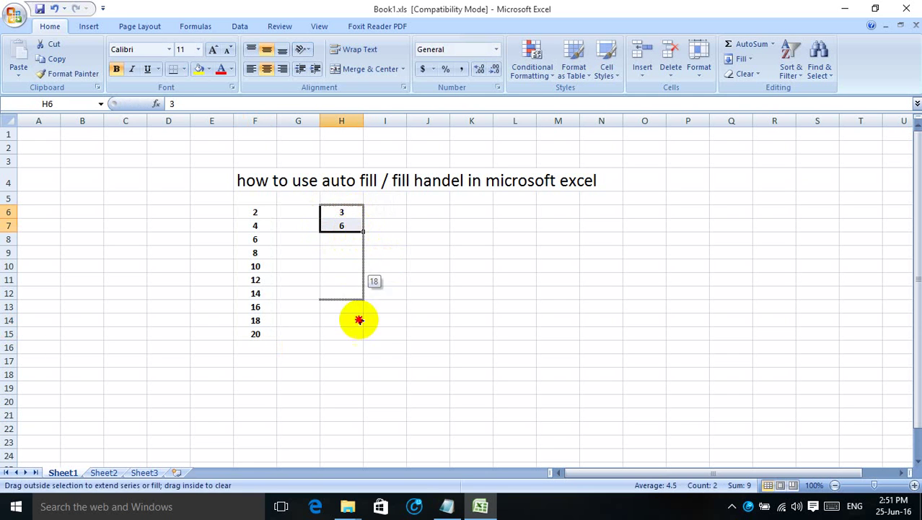
click(412, 280)
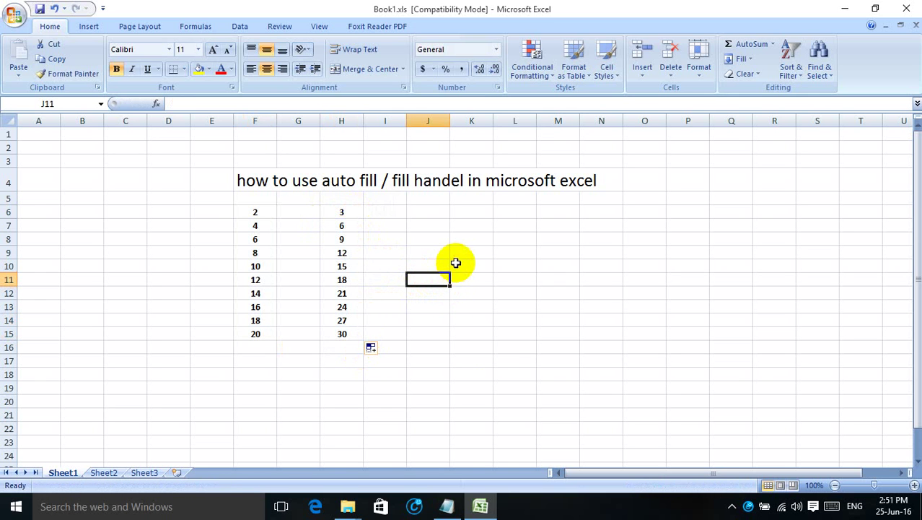
click(500, 347)
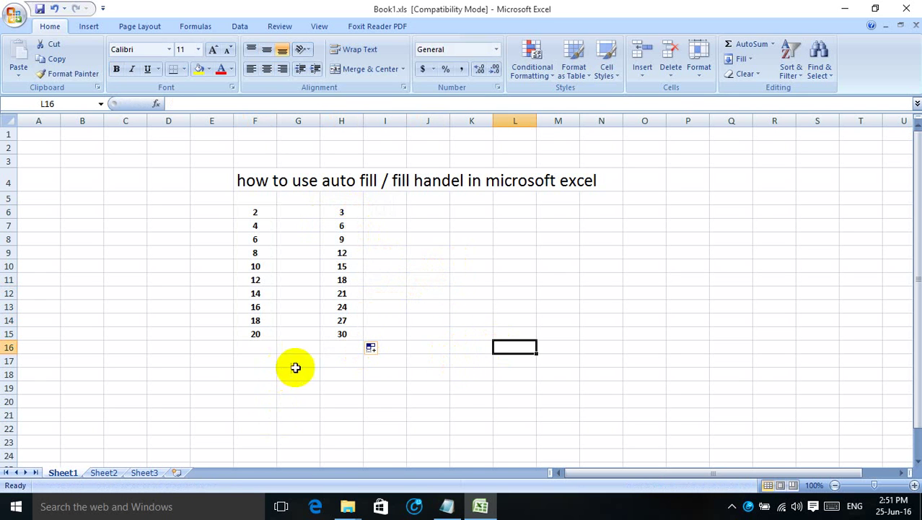
click(393, 226)
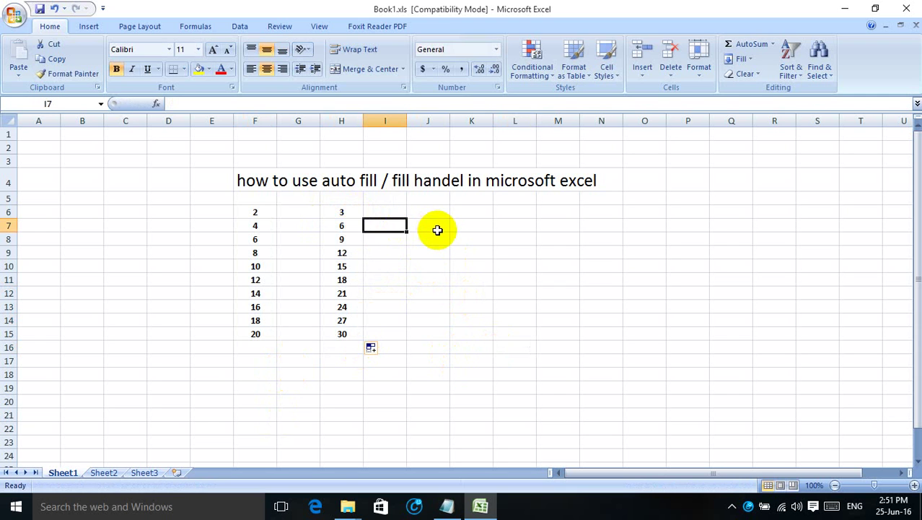
text(Thanks f)
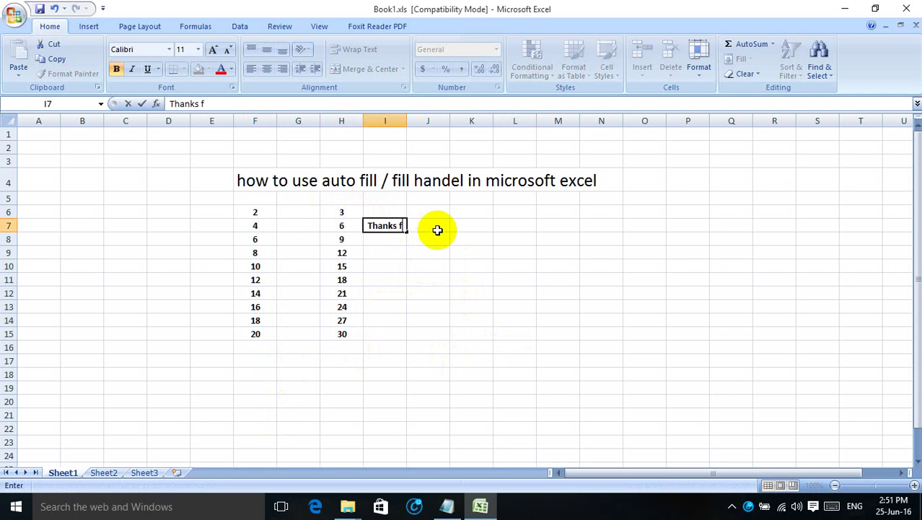
text(or wat)
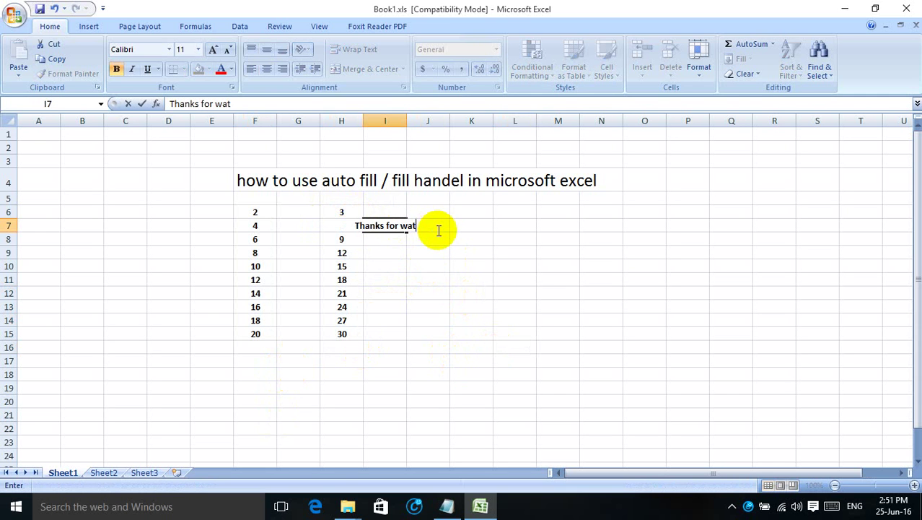
text(ching.)
key(Return)
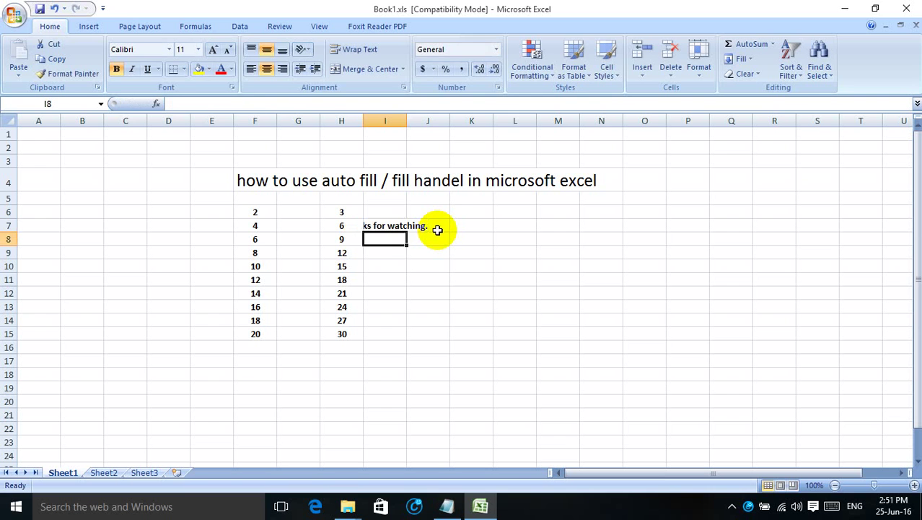
click(437, 230)
click(370, 227)
double_click(367, 227)
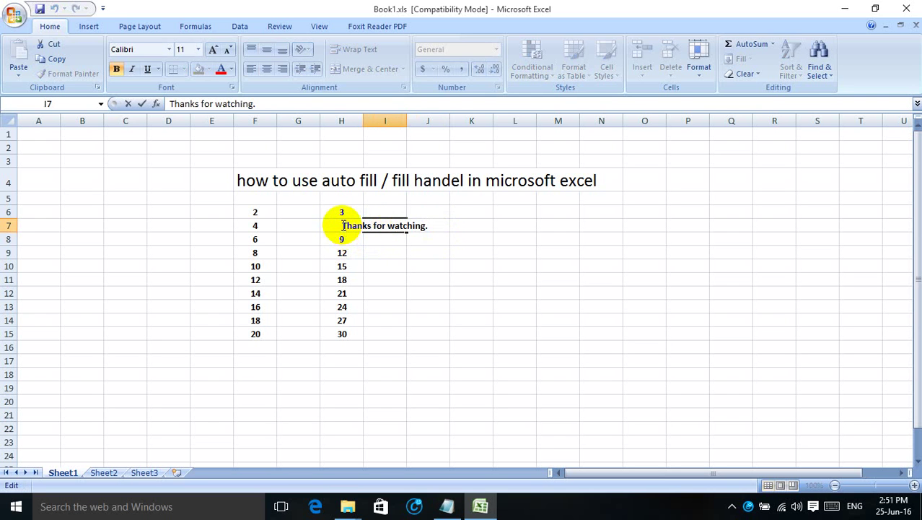
drag(343, 226, 428, 225)
key(BackSpace)
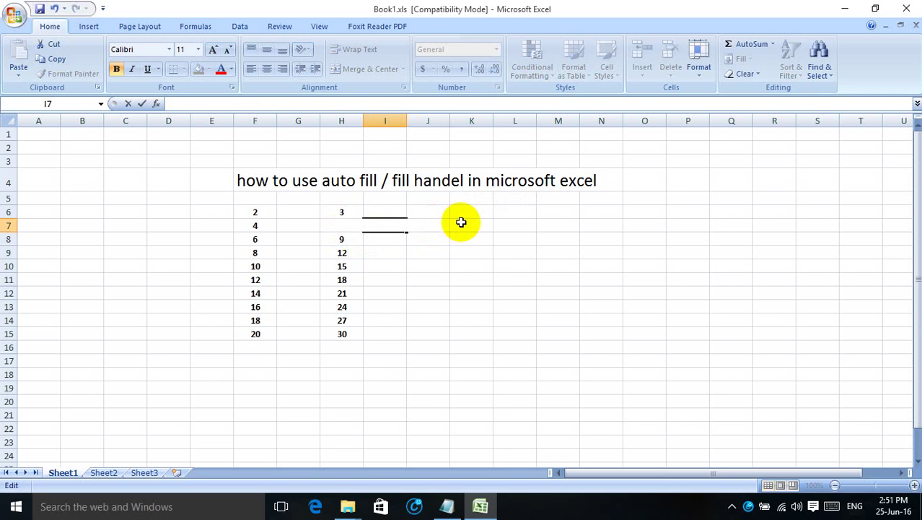
click(476, 305)
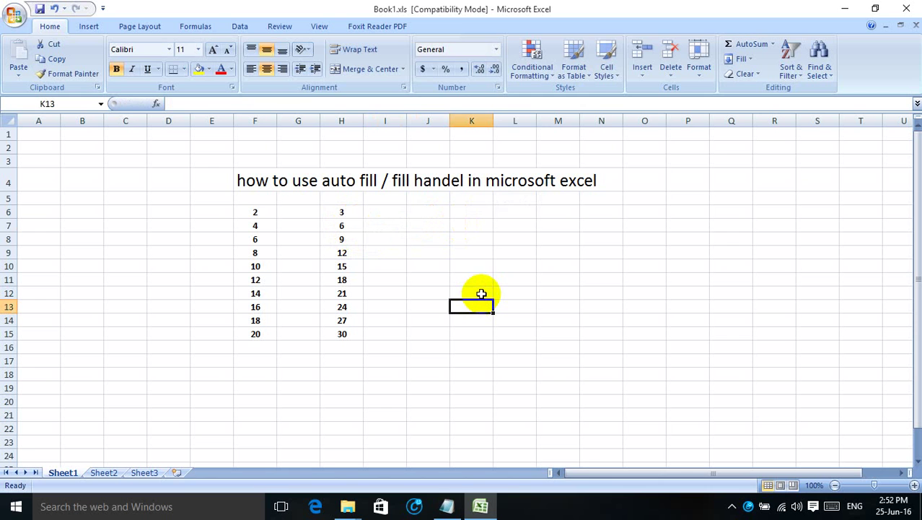